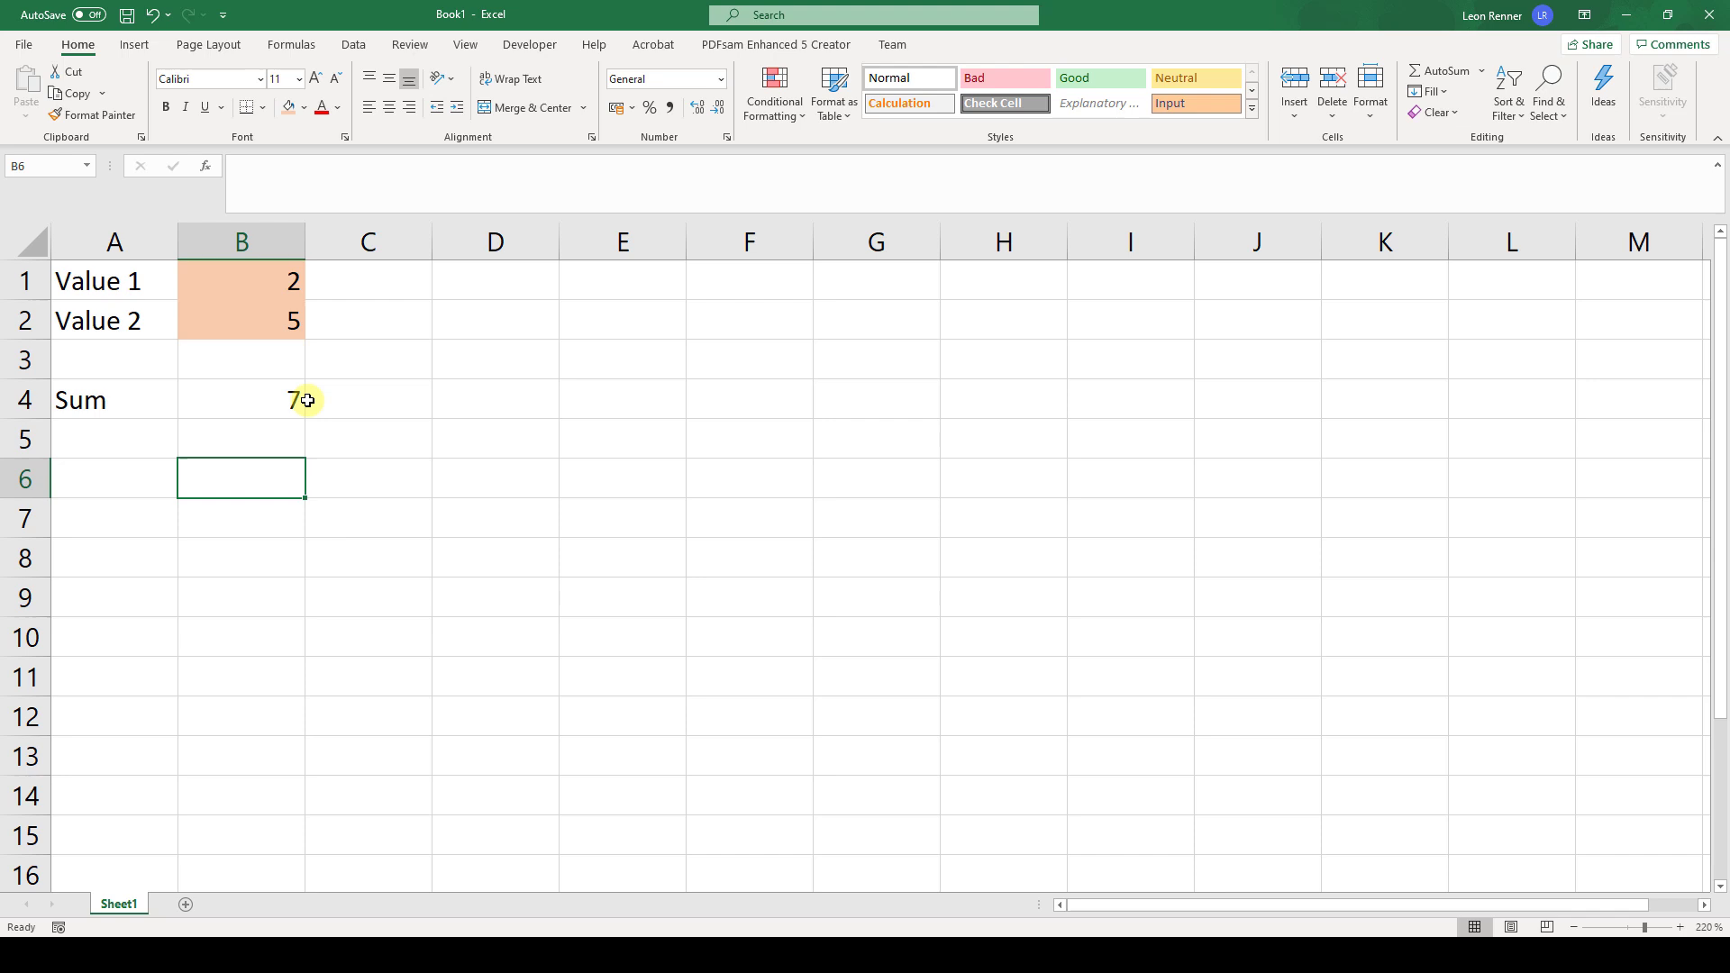
- Inspect the Sum formula in B4 and the input values in B1:B2
left_click(231, 403)
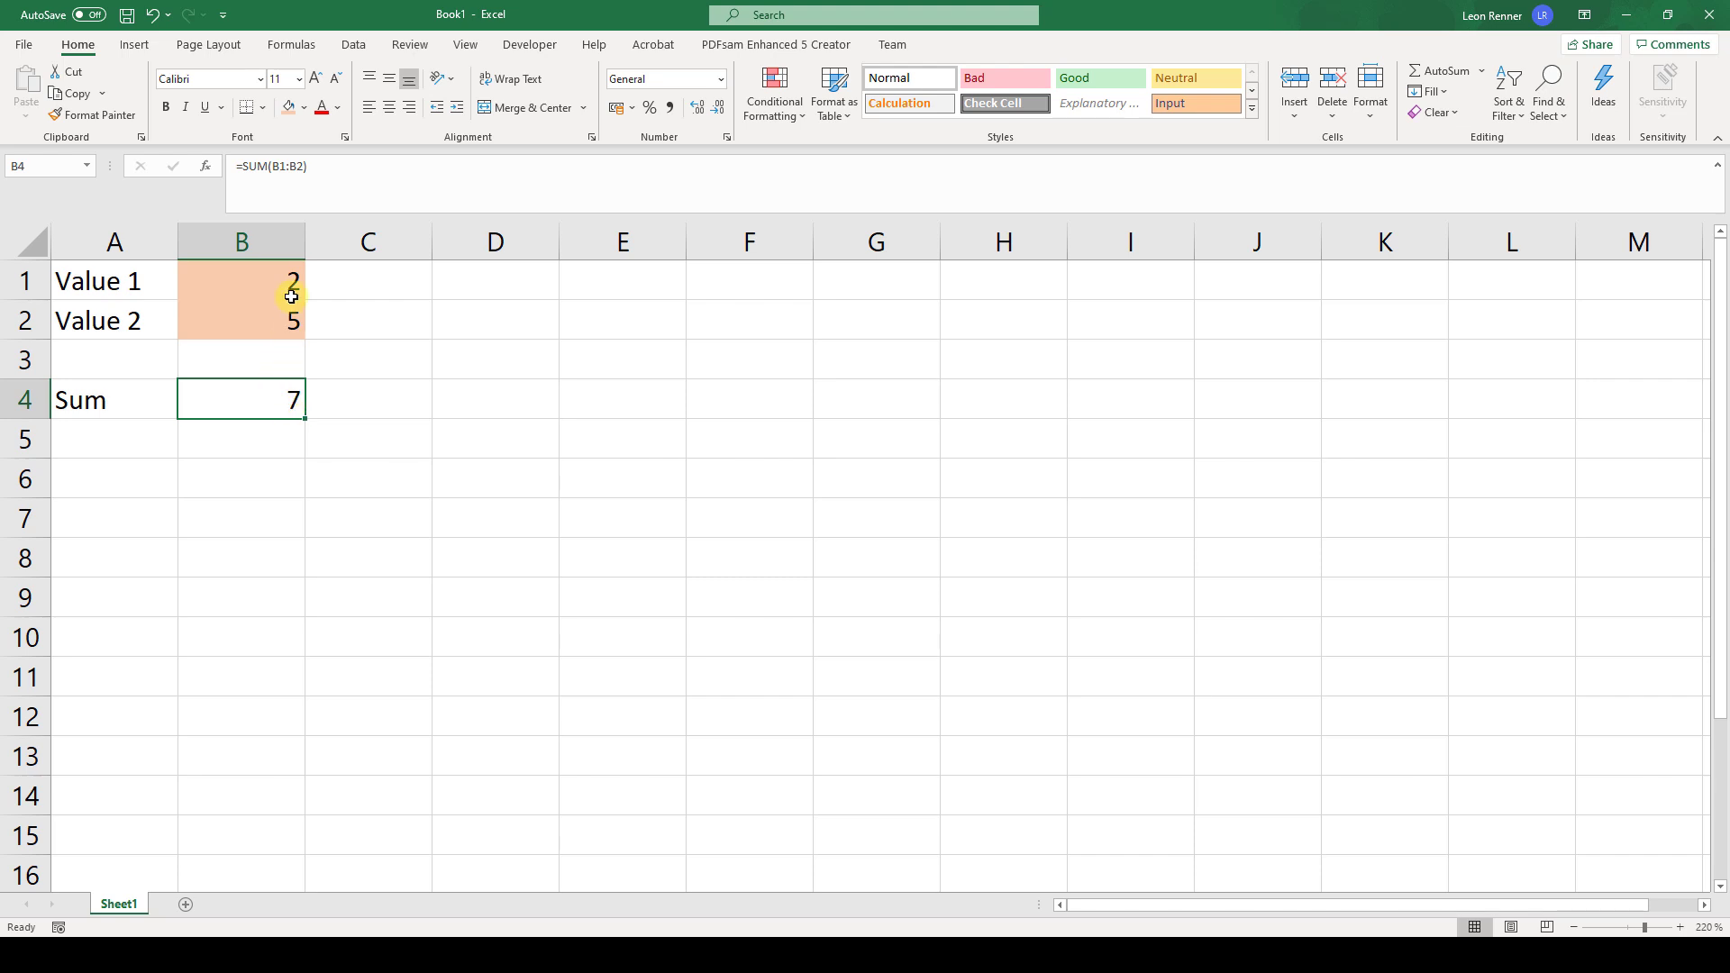
left_click_drag(291, 280, 288, 321)
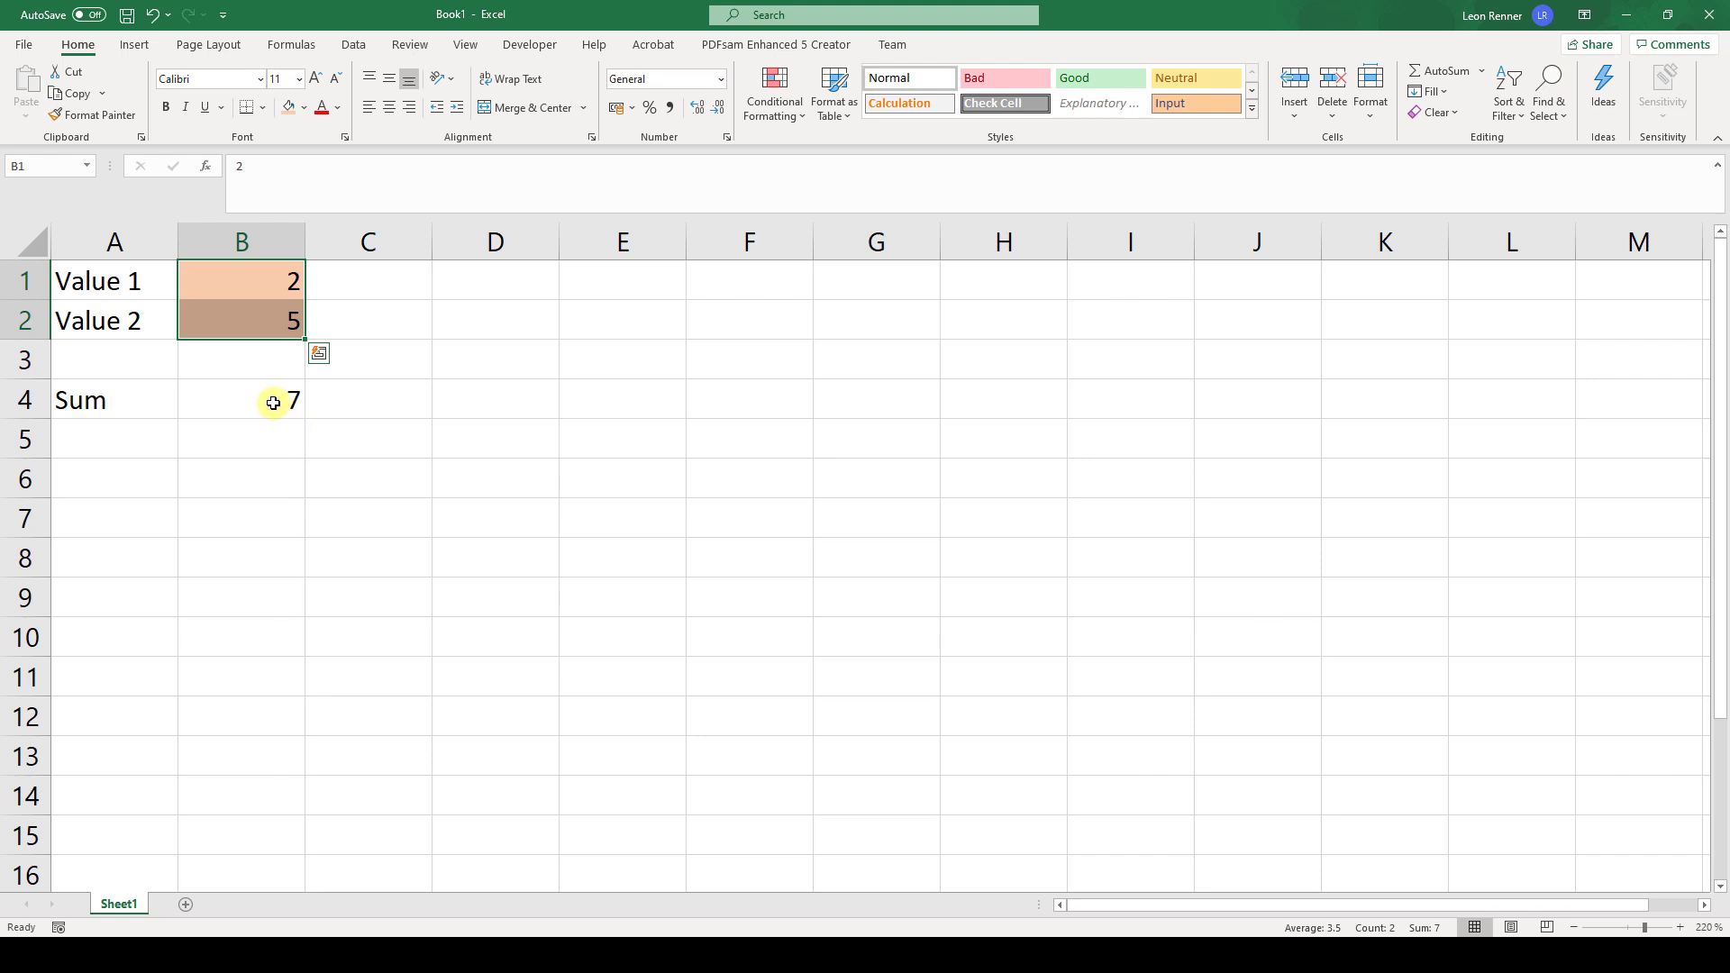
left_click(277, 400)
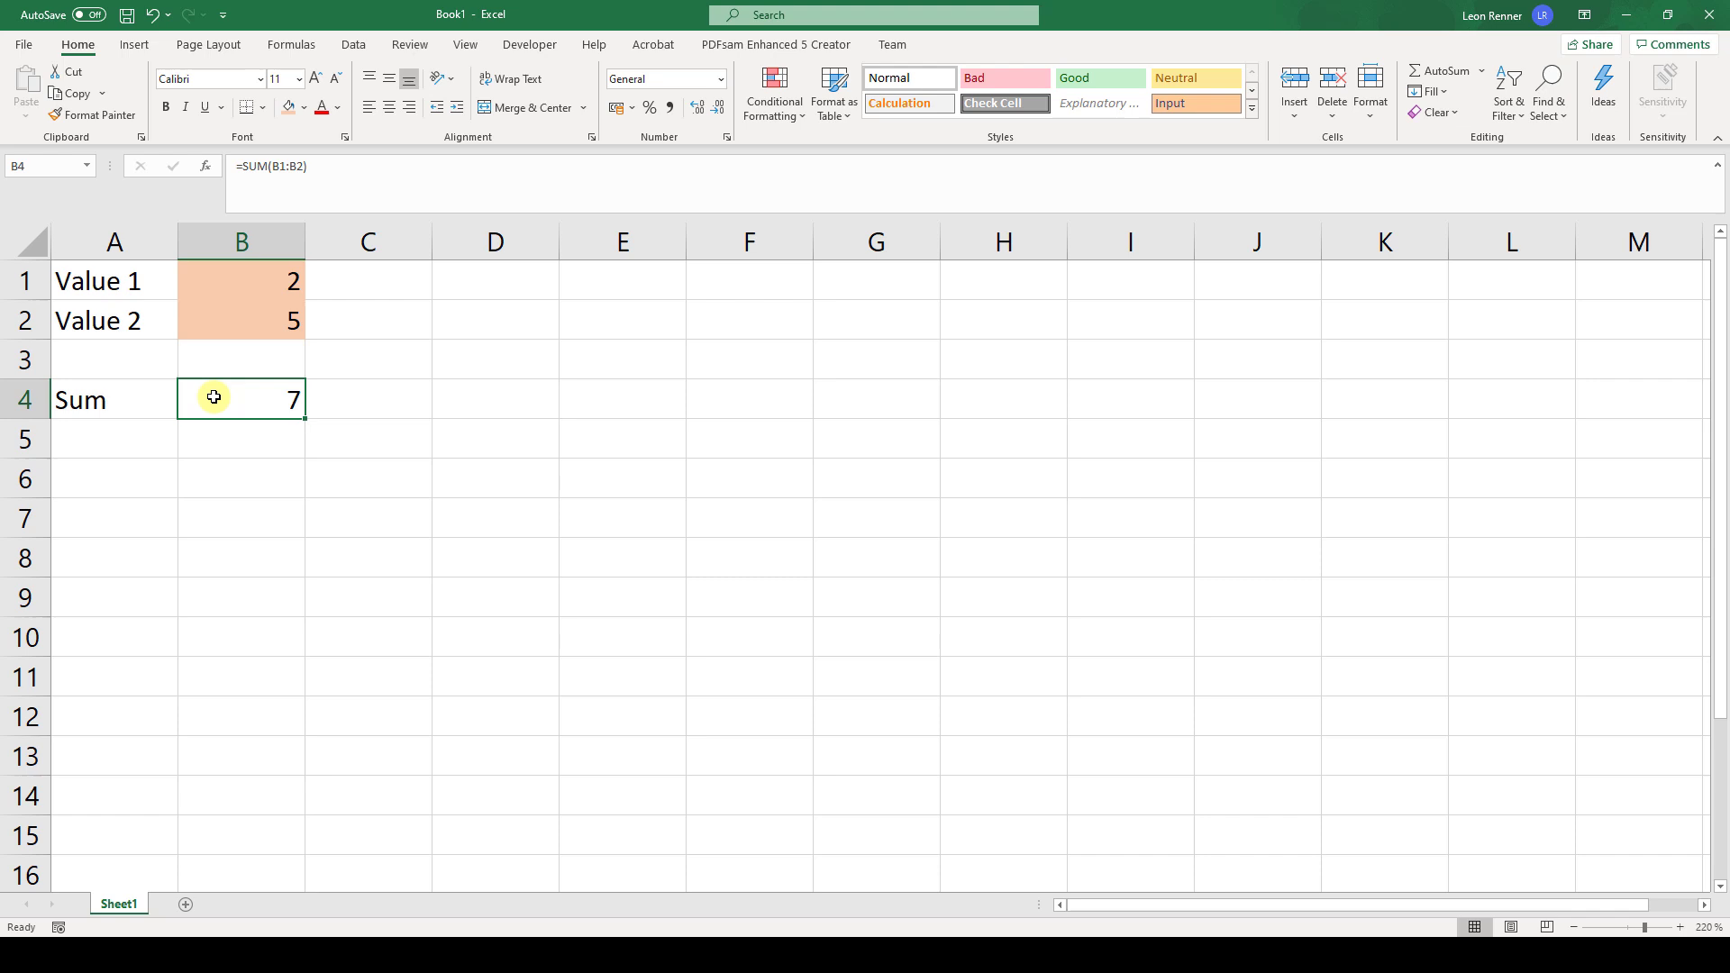
- Clear the Locked protection setting on input cells B1:B2 in Format Cells
left_click(286, 284)
left_click_drag(287, 283, 283, 316)
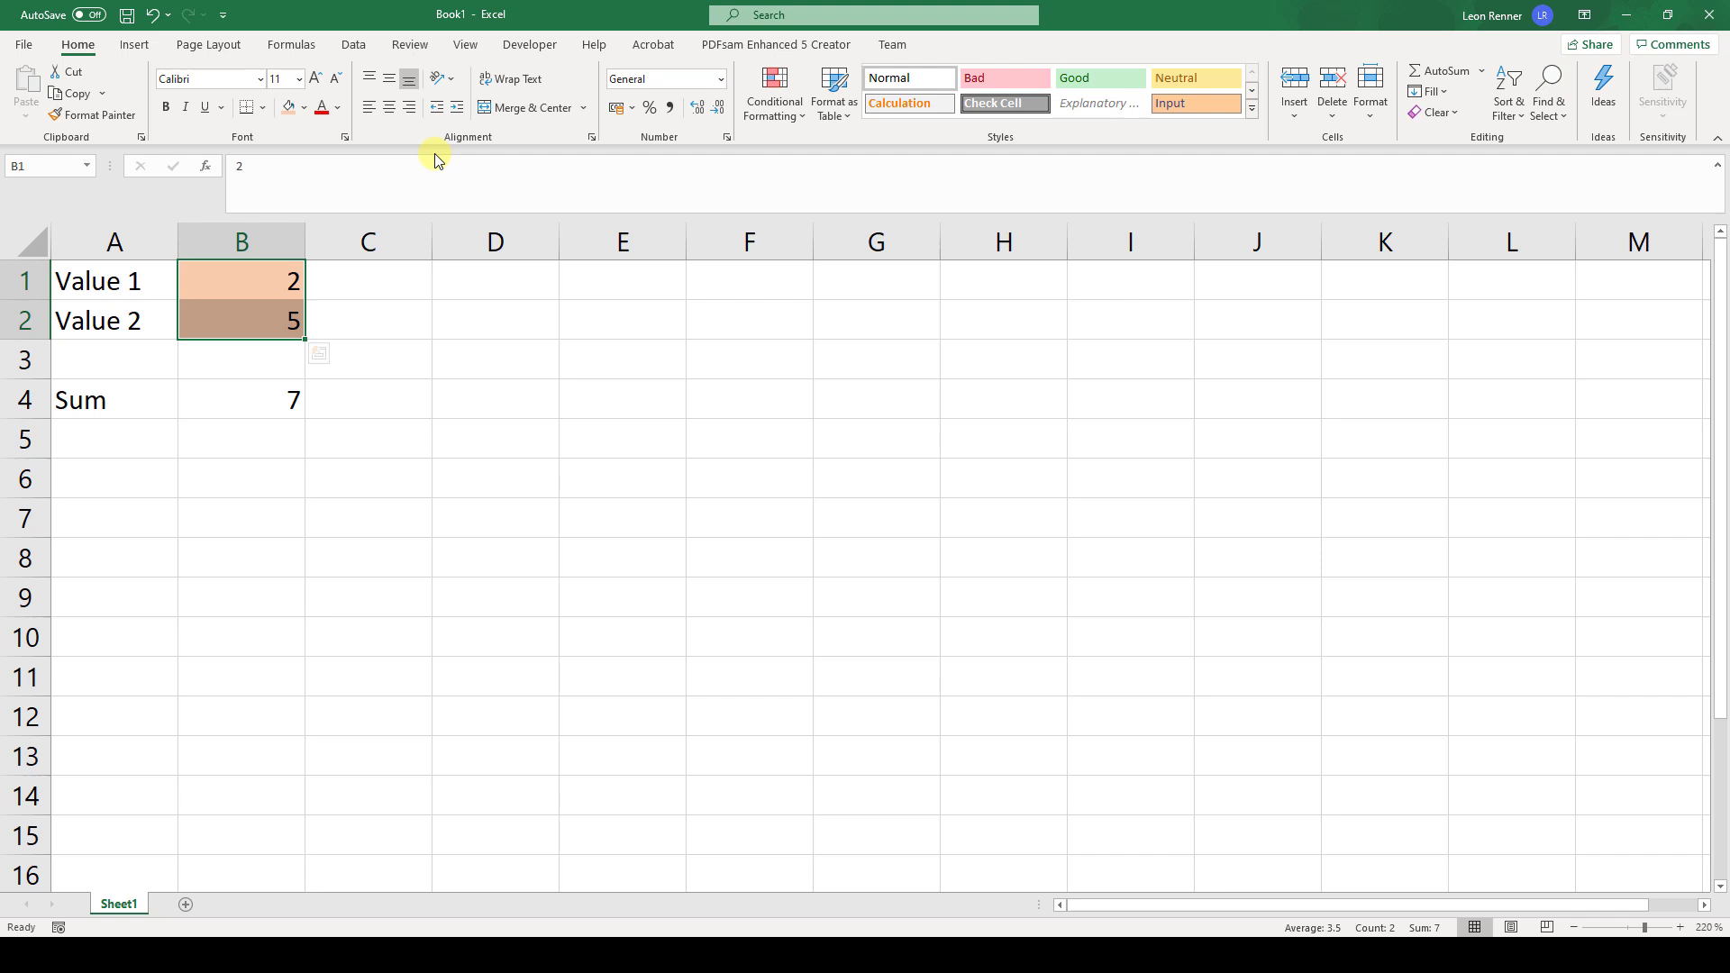
left_click(593, 139)
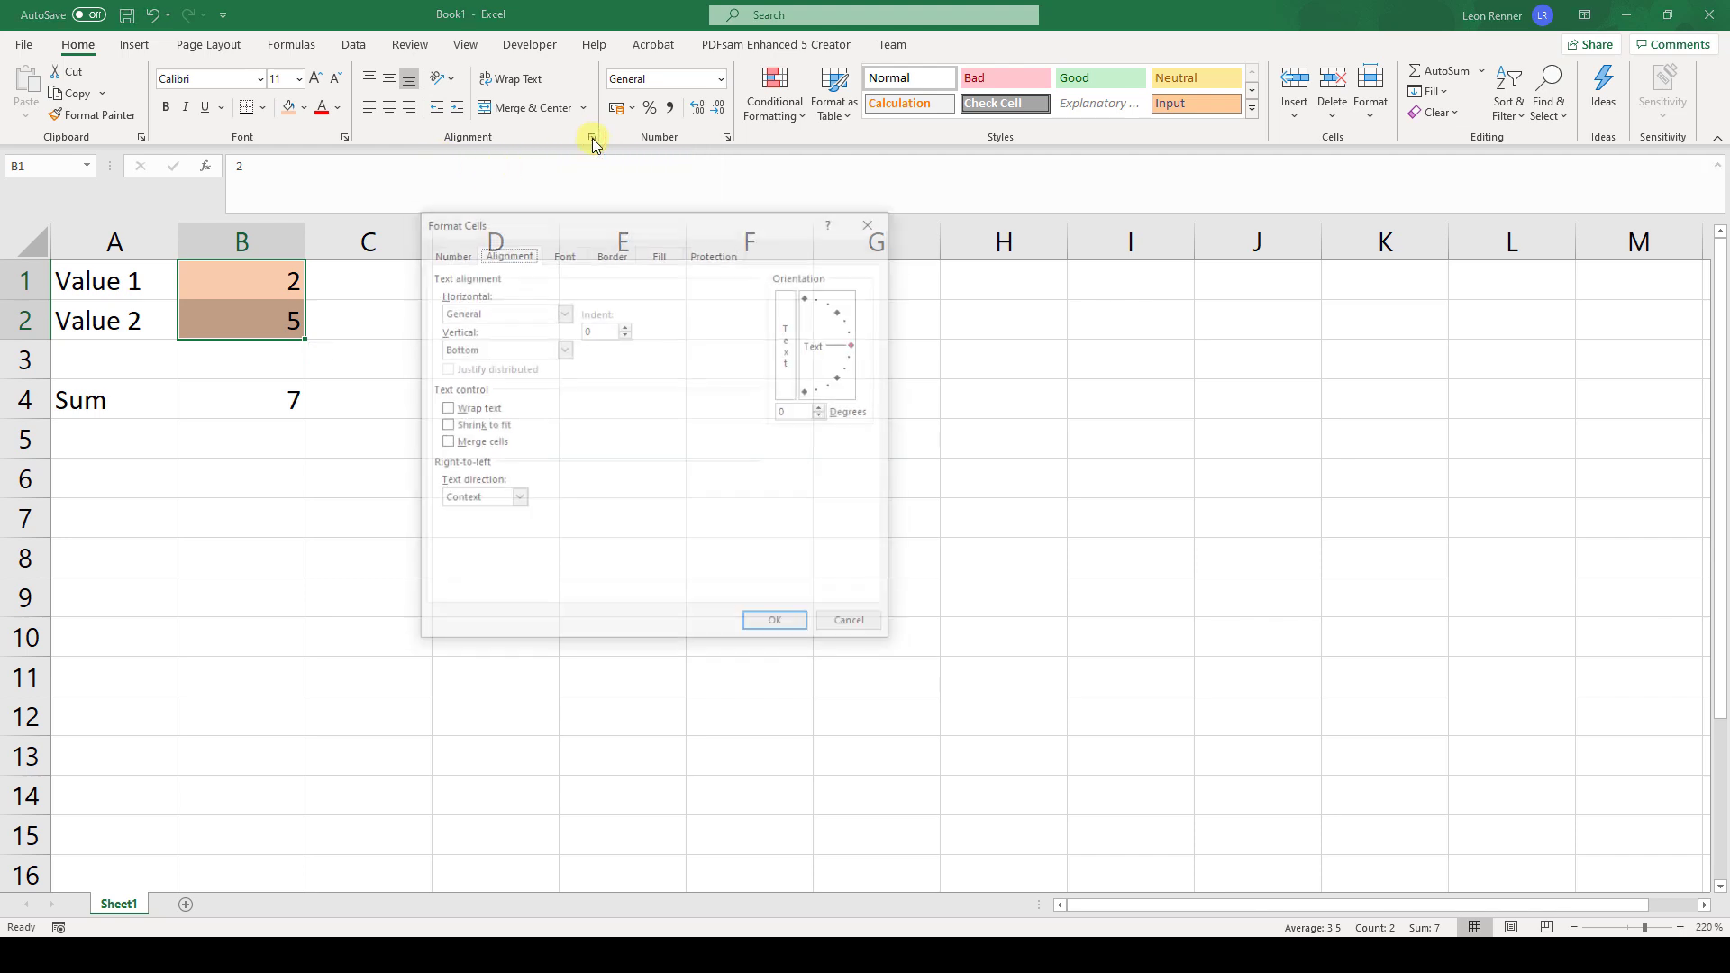
left_click(717, 253)
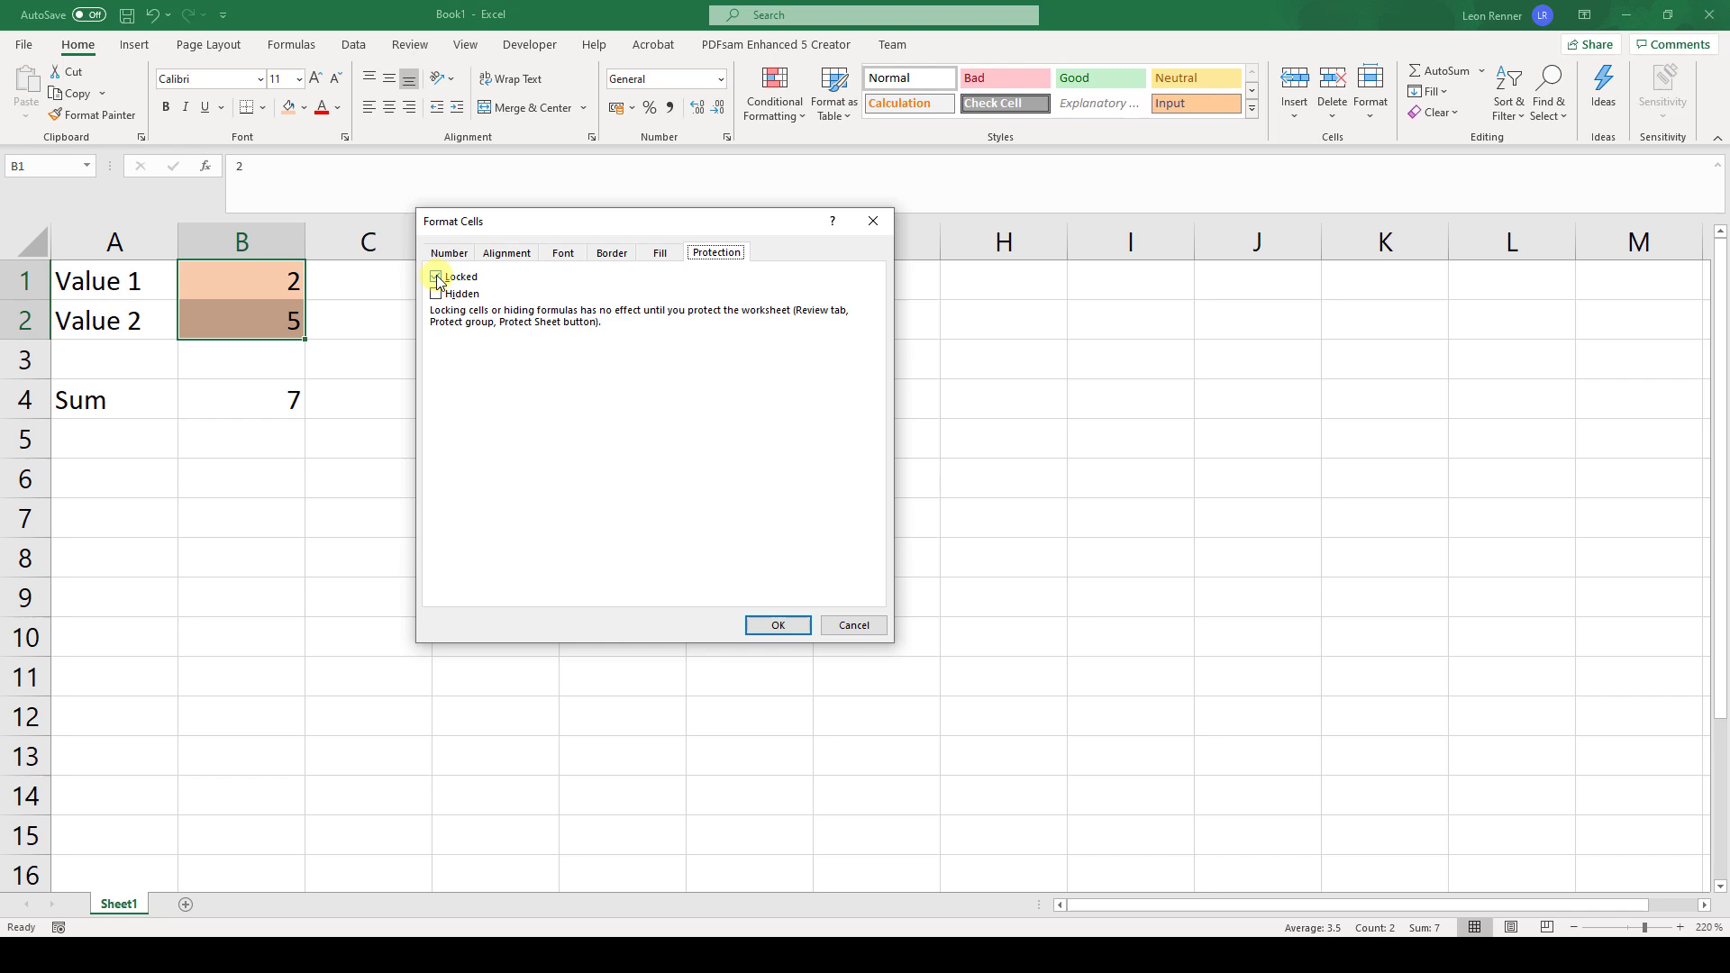
left_click(436, 277)
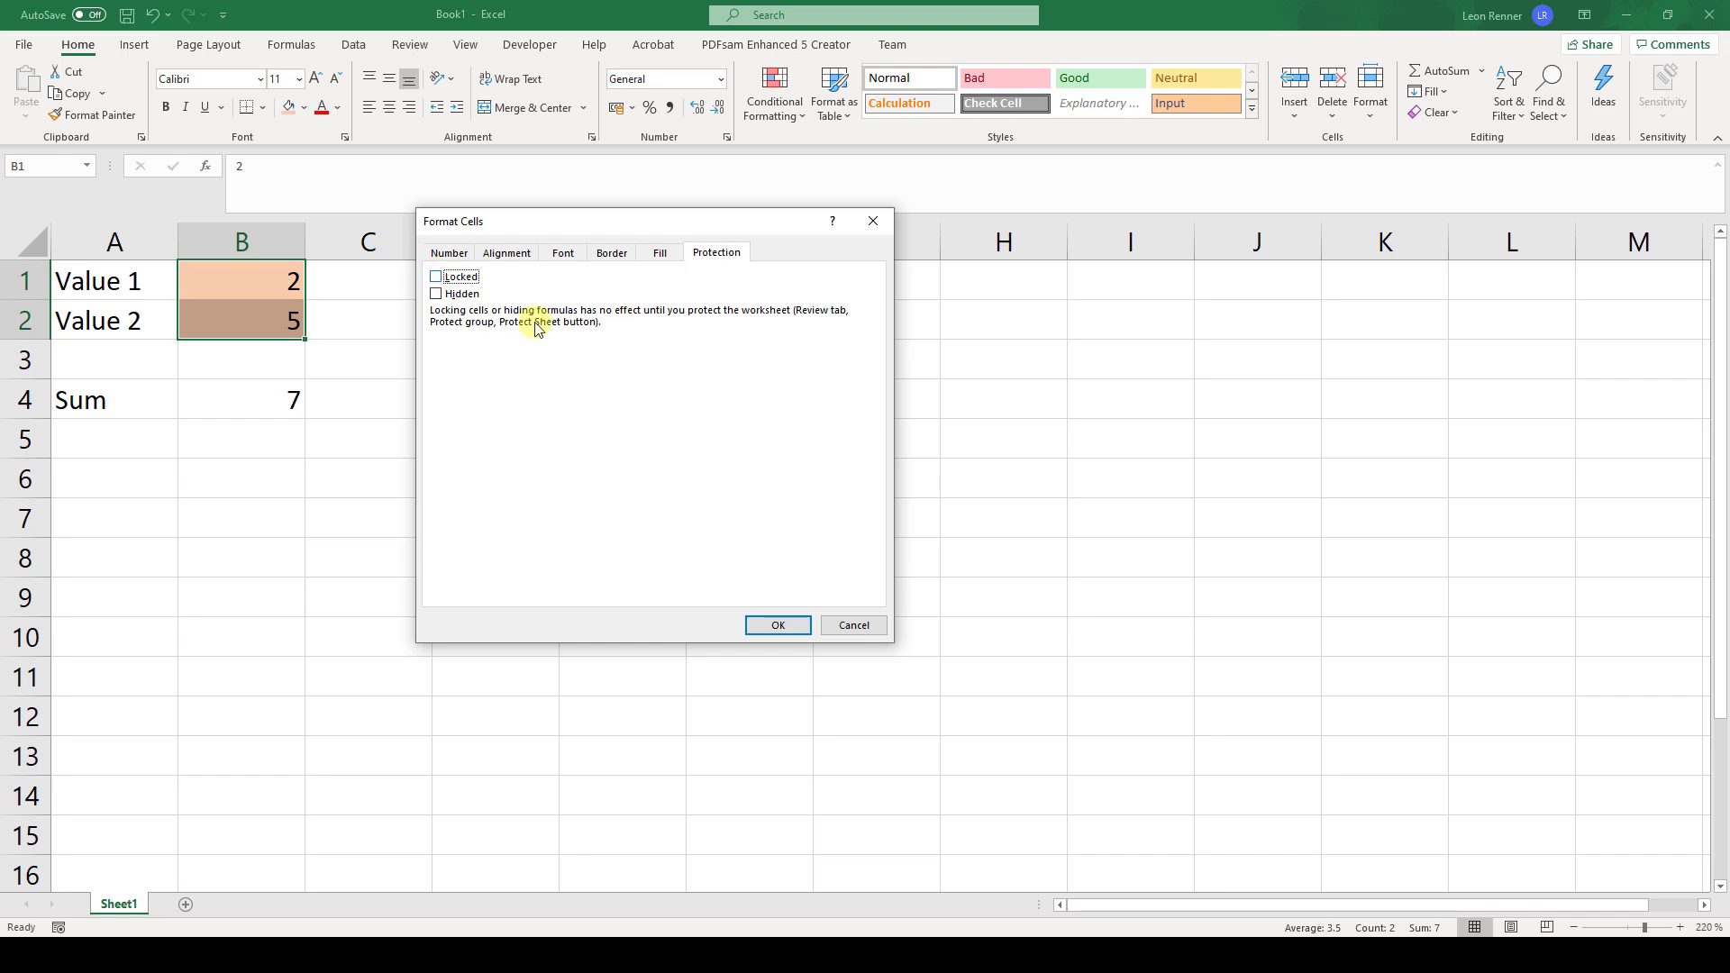
left_click(765, 626)
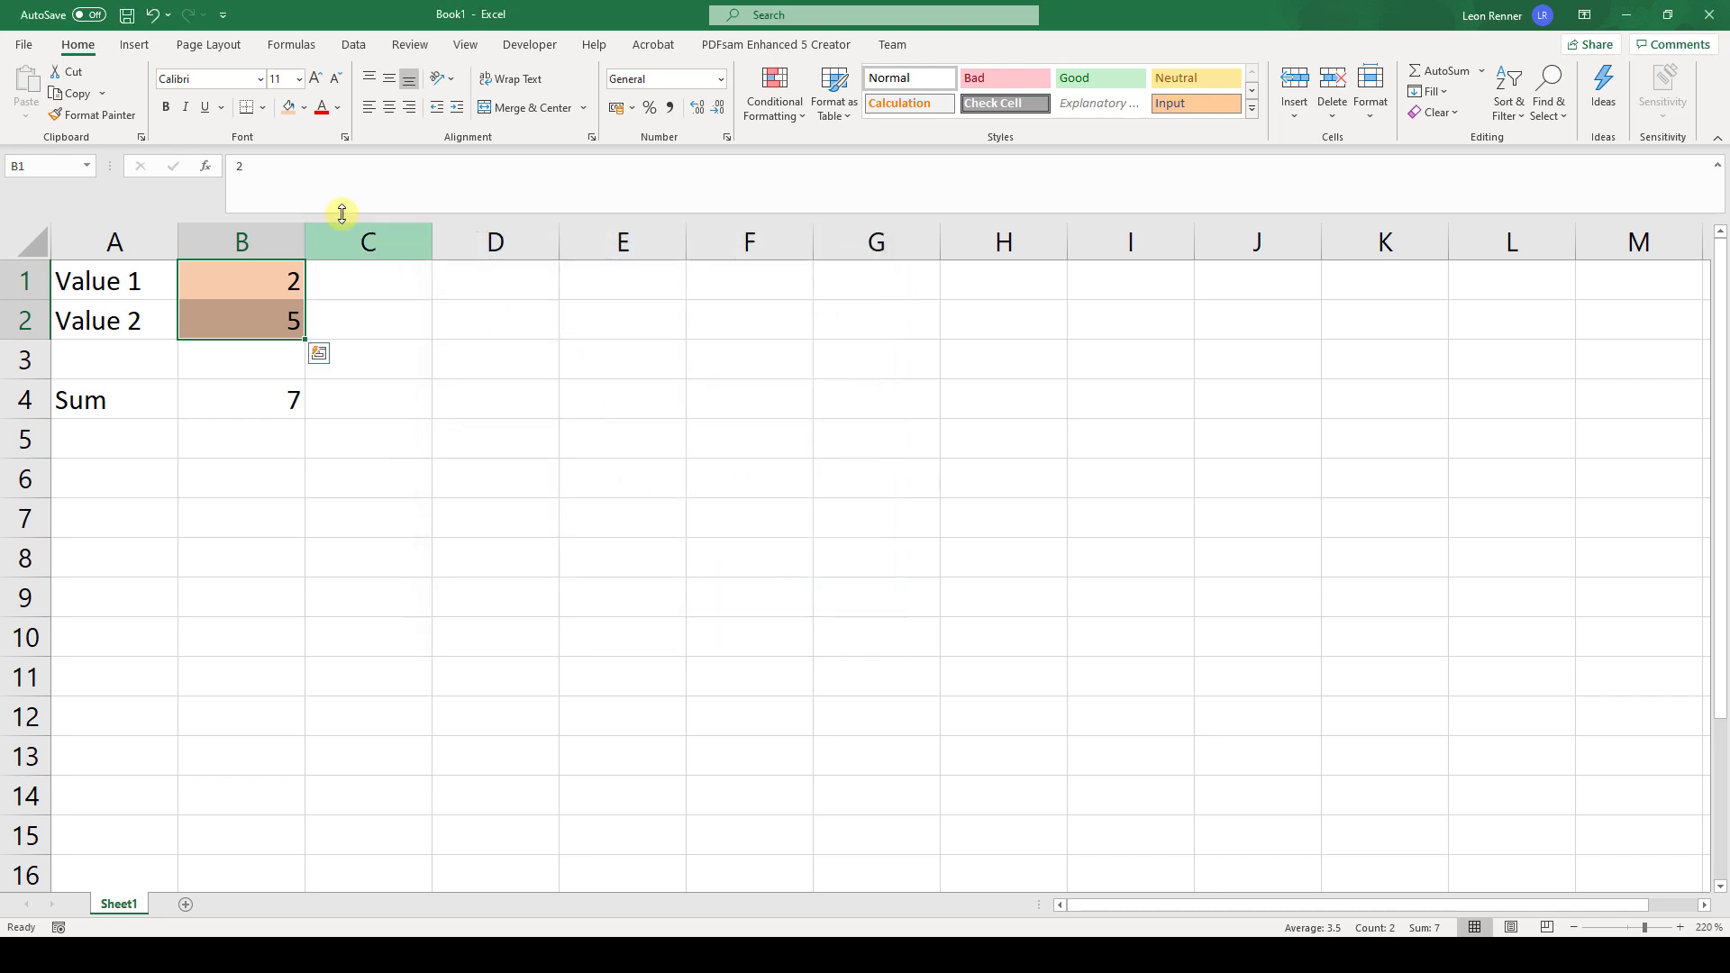
- Open the Protect Current Sheet settings from the workbook's Info protection options
left_click(23, 43)
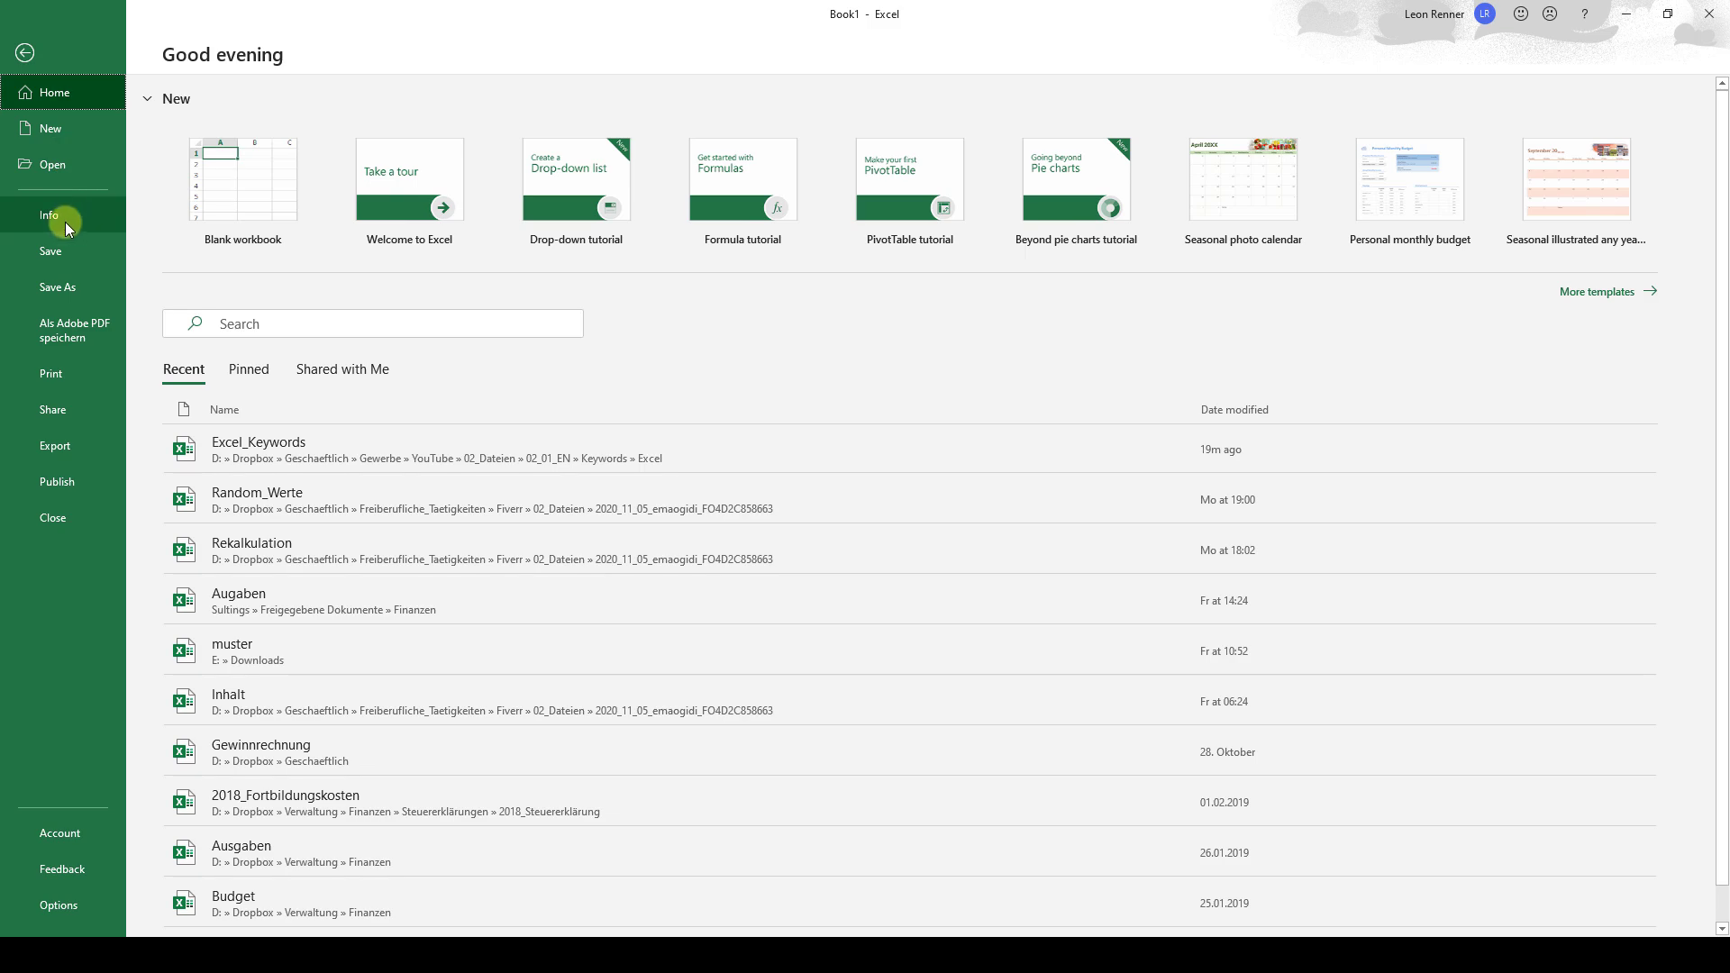
left_click(65, 221)
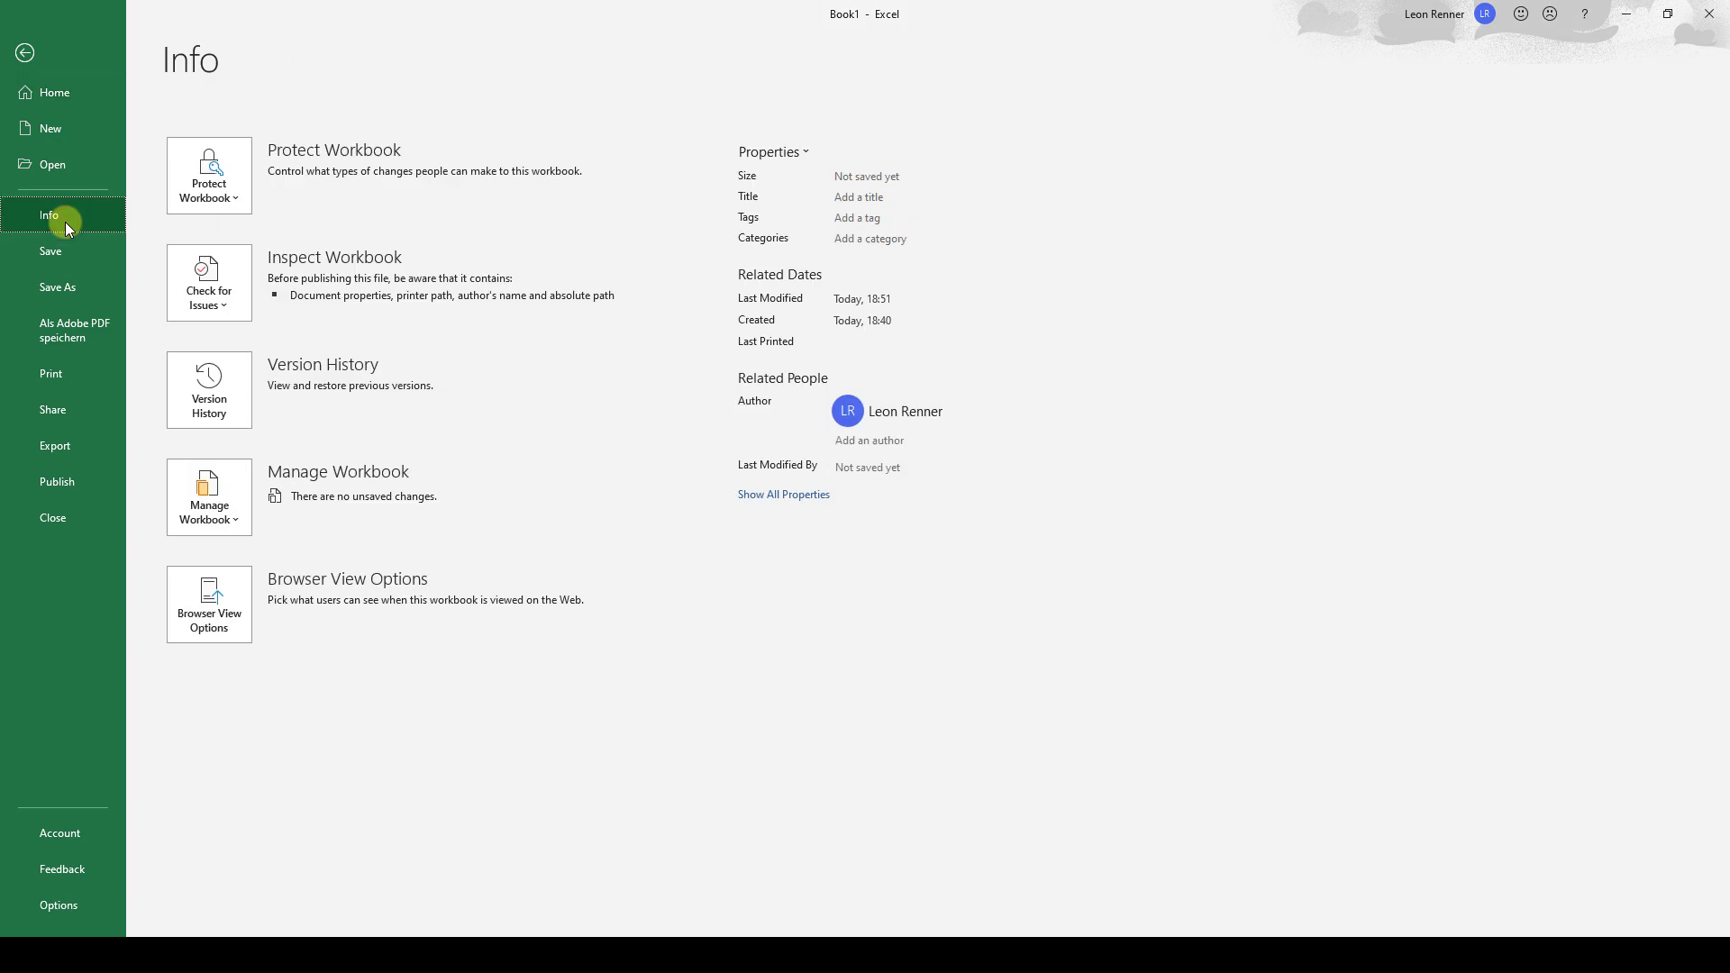
left_click(235, 198)
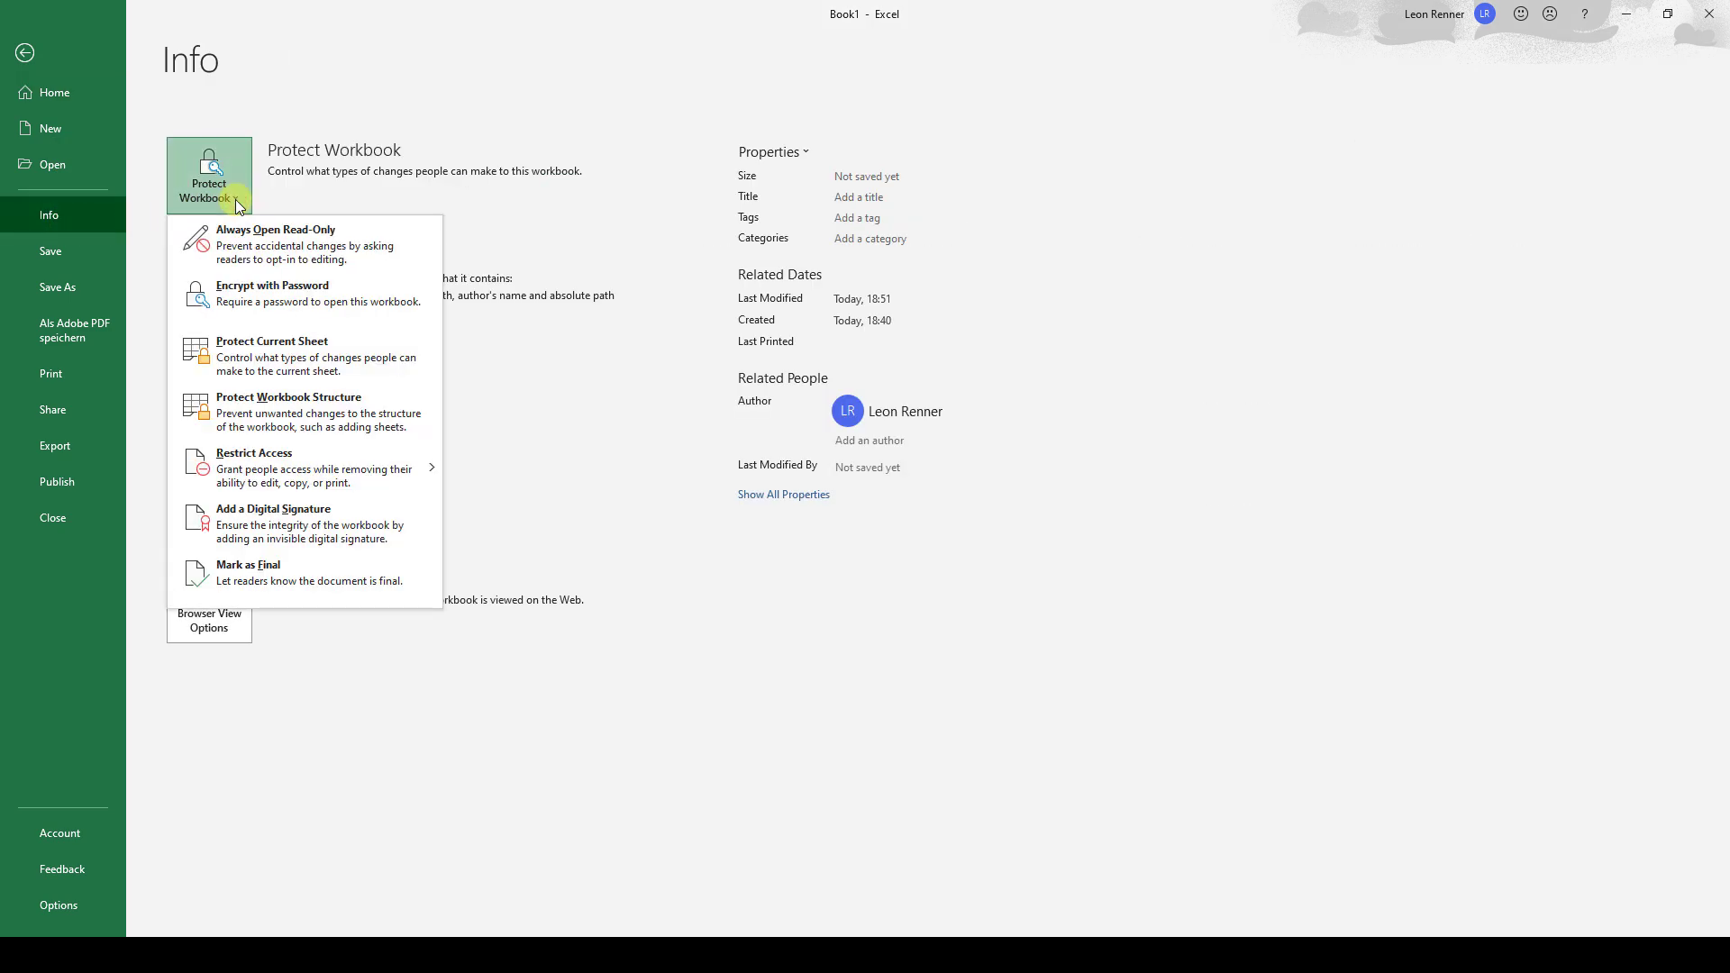
left_click(287, 355)
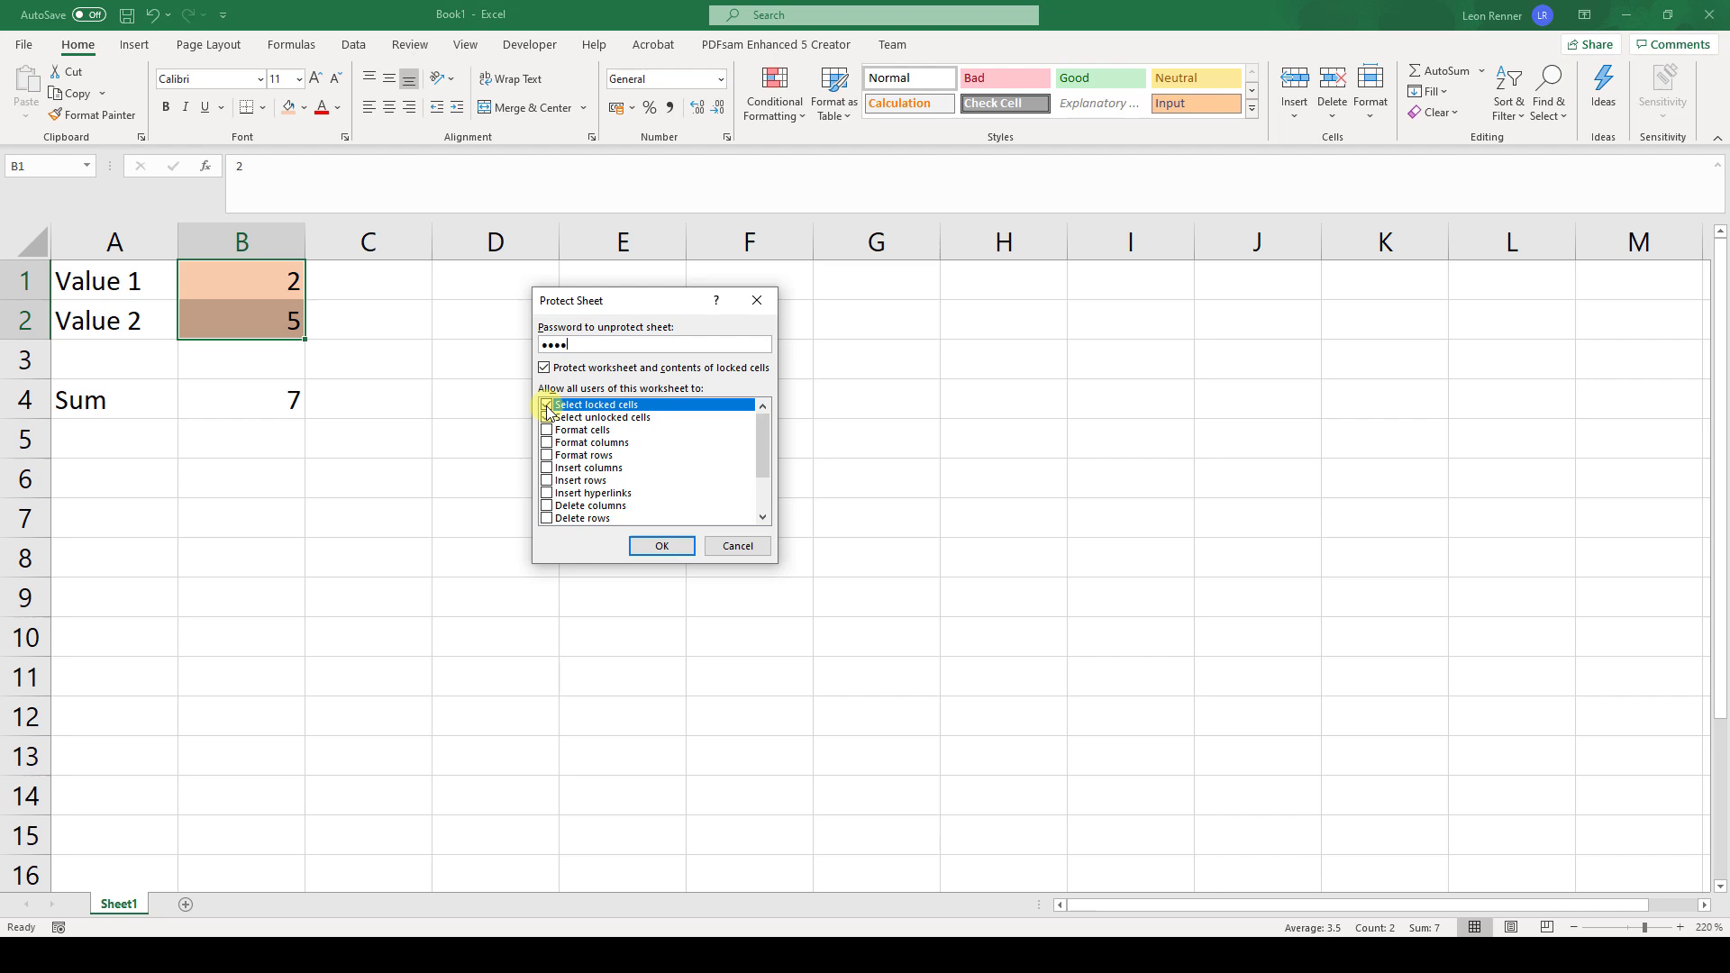
- Apply the sheet password with locked-cell selection disabled, then confirm the re-entered password
left_click(659, 546)
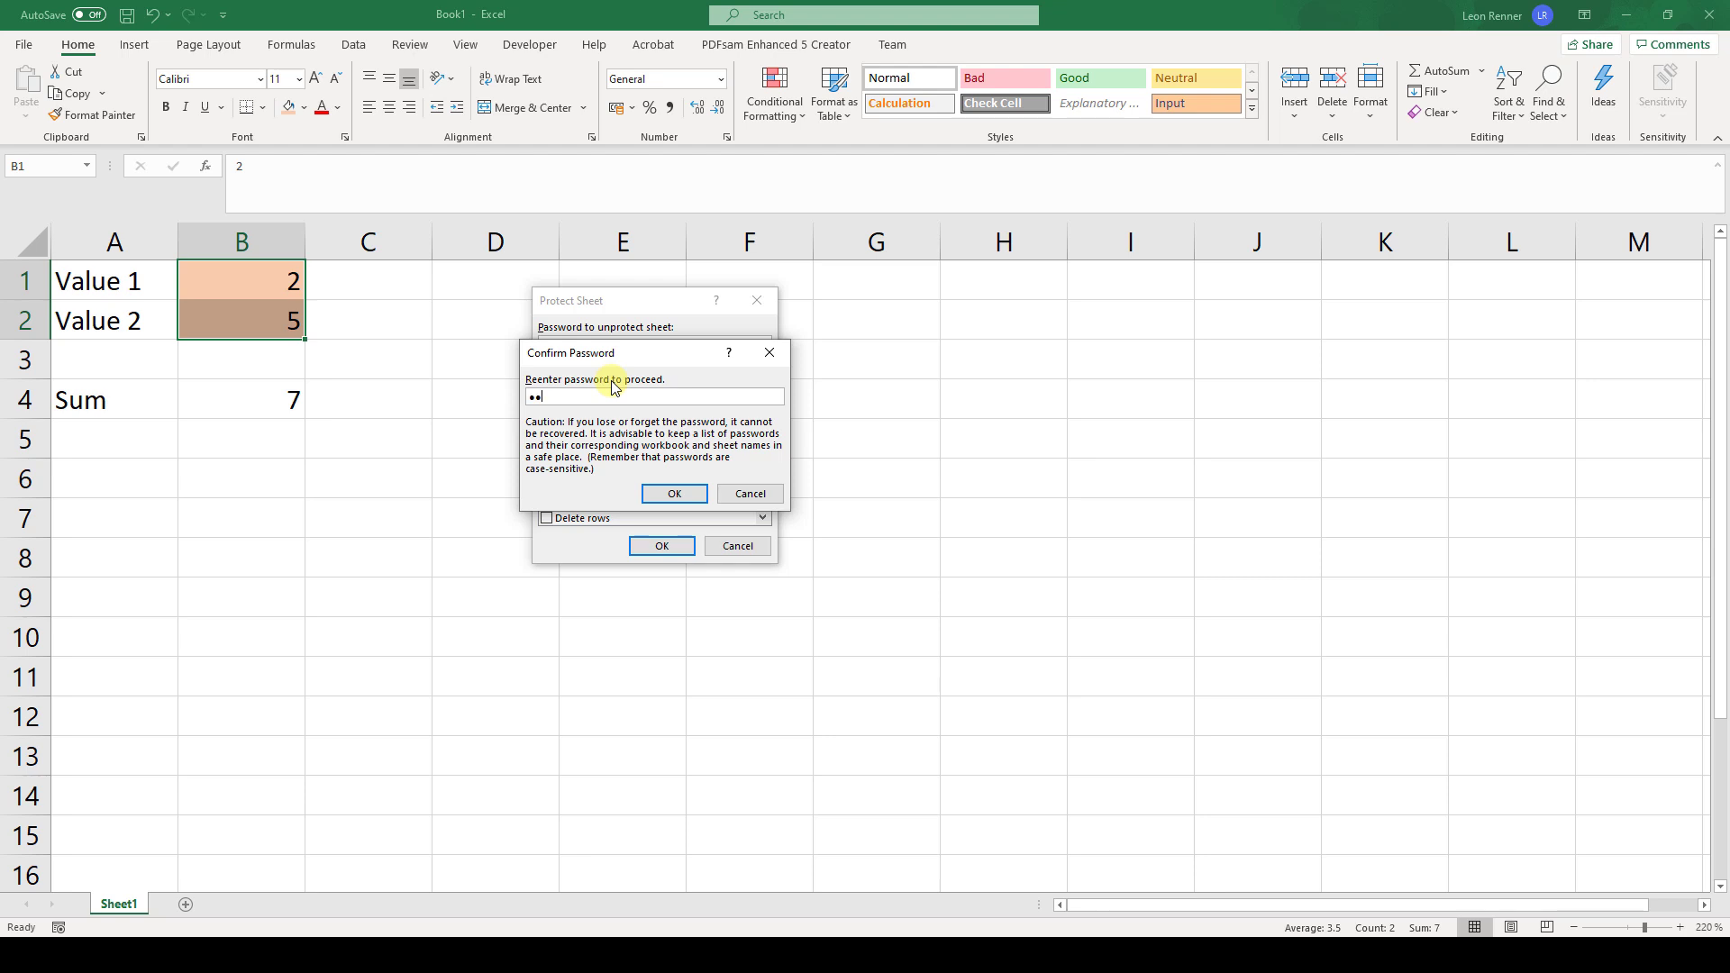
key("Return")
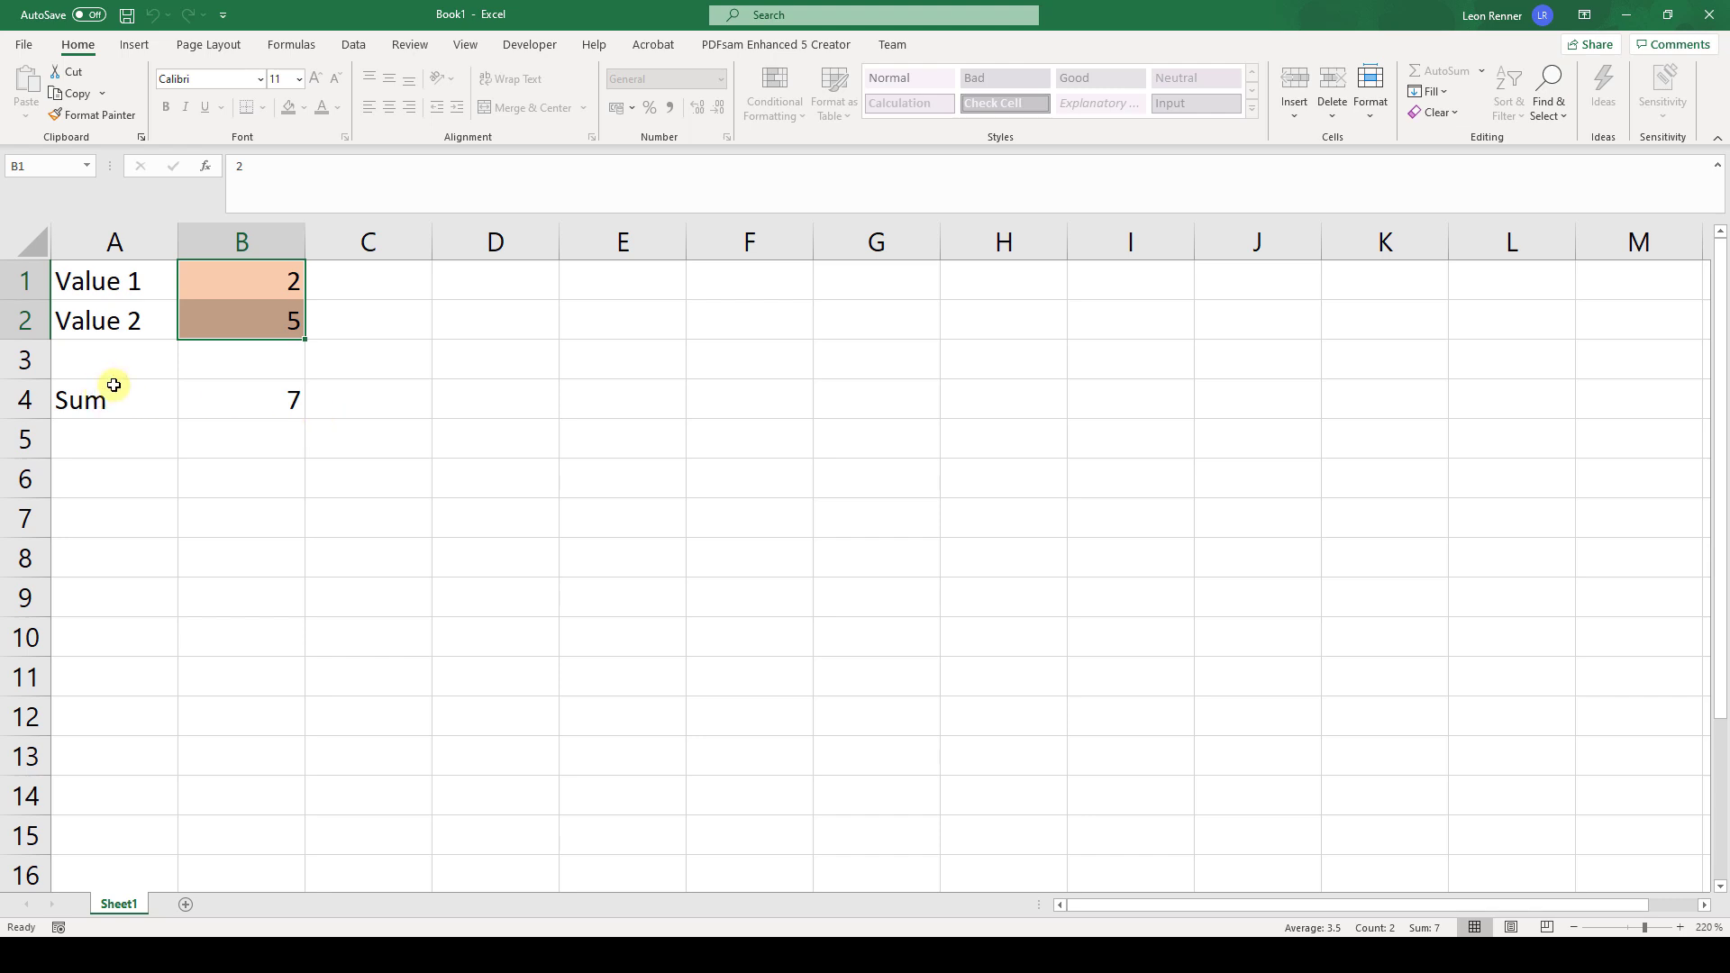
- Enter 3 in cell B1 so the protected Sum in B4 shows 8
left_click(284, 281)
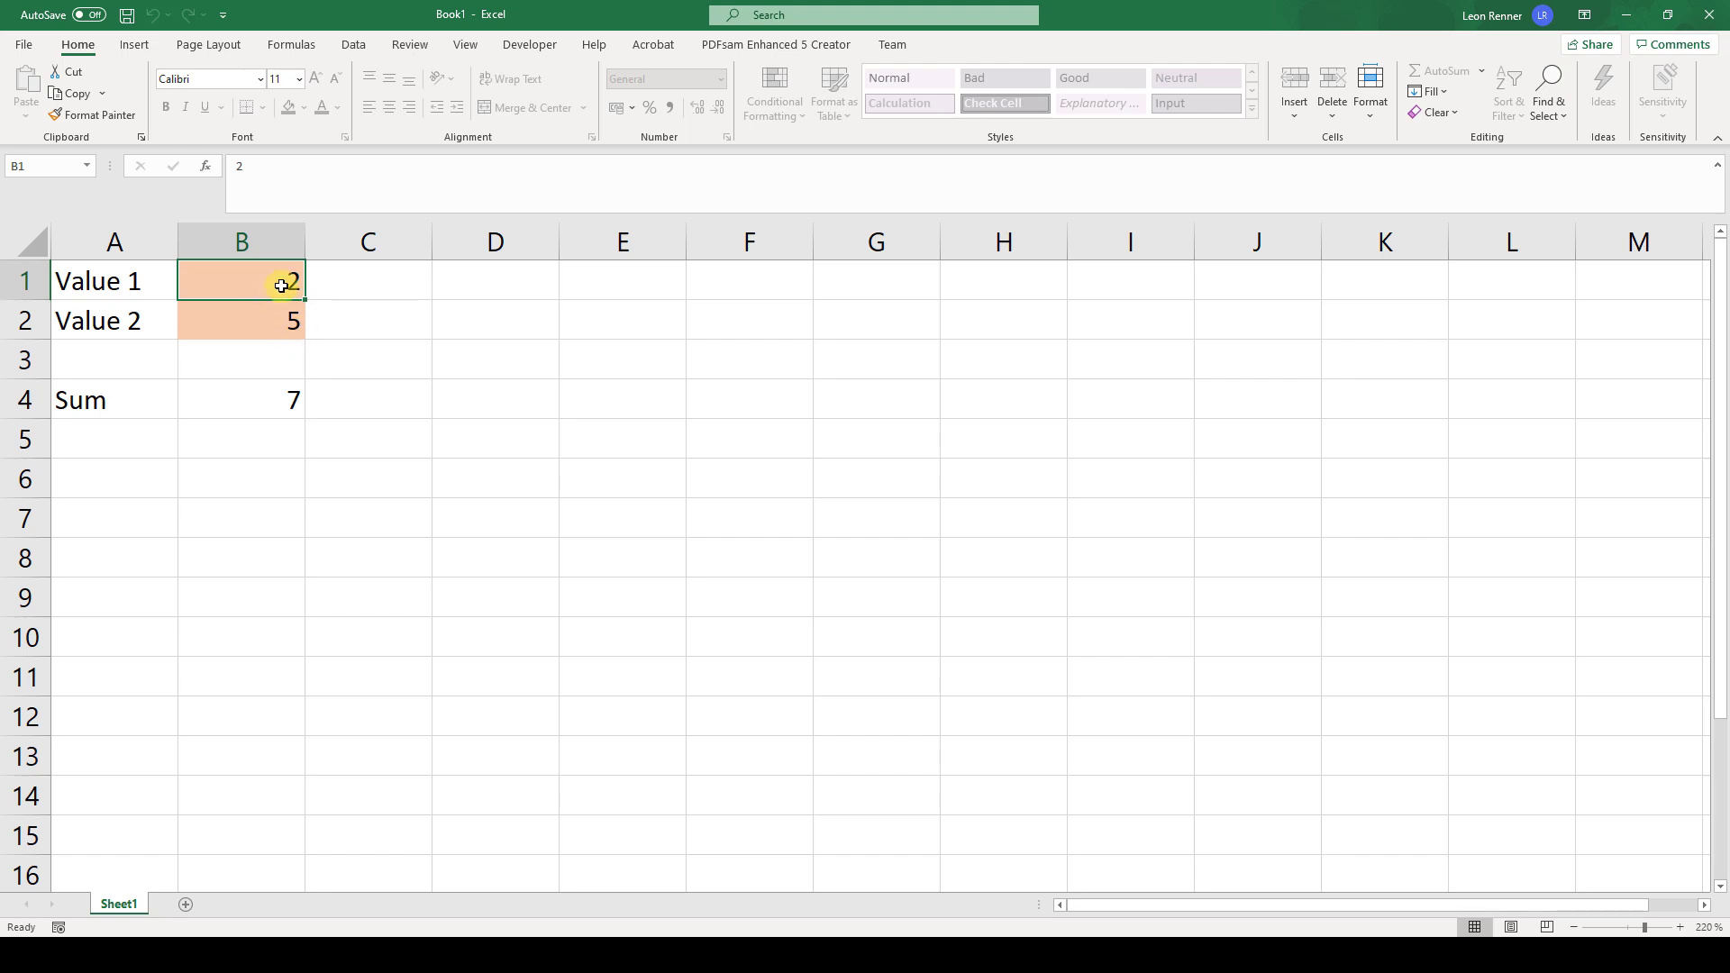
type("3")
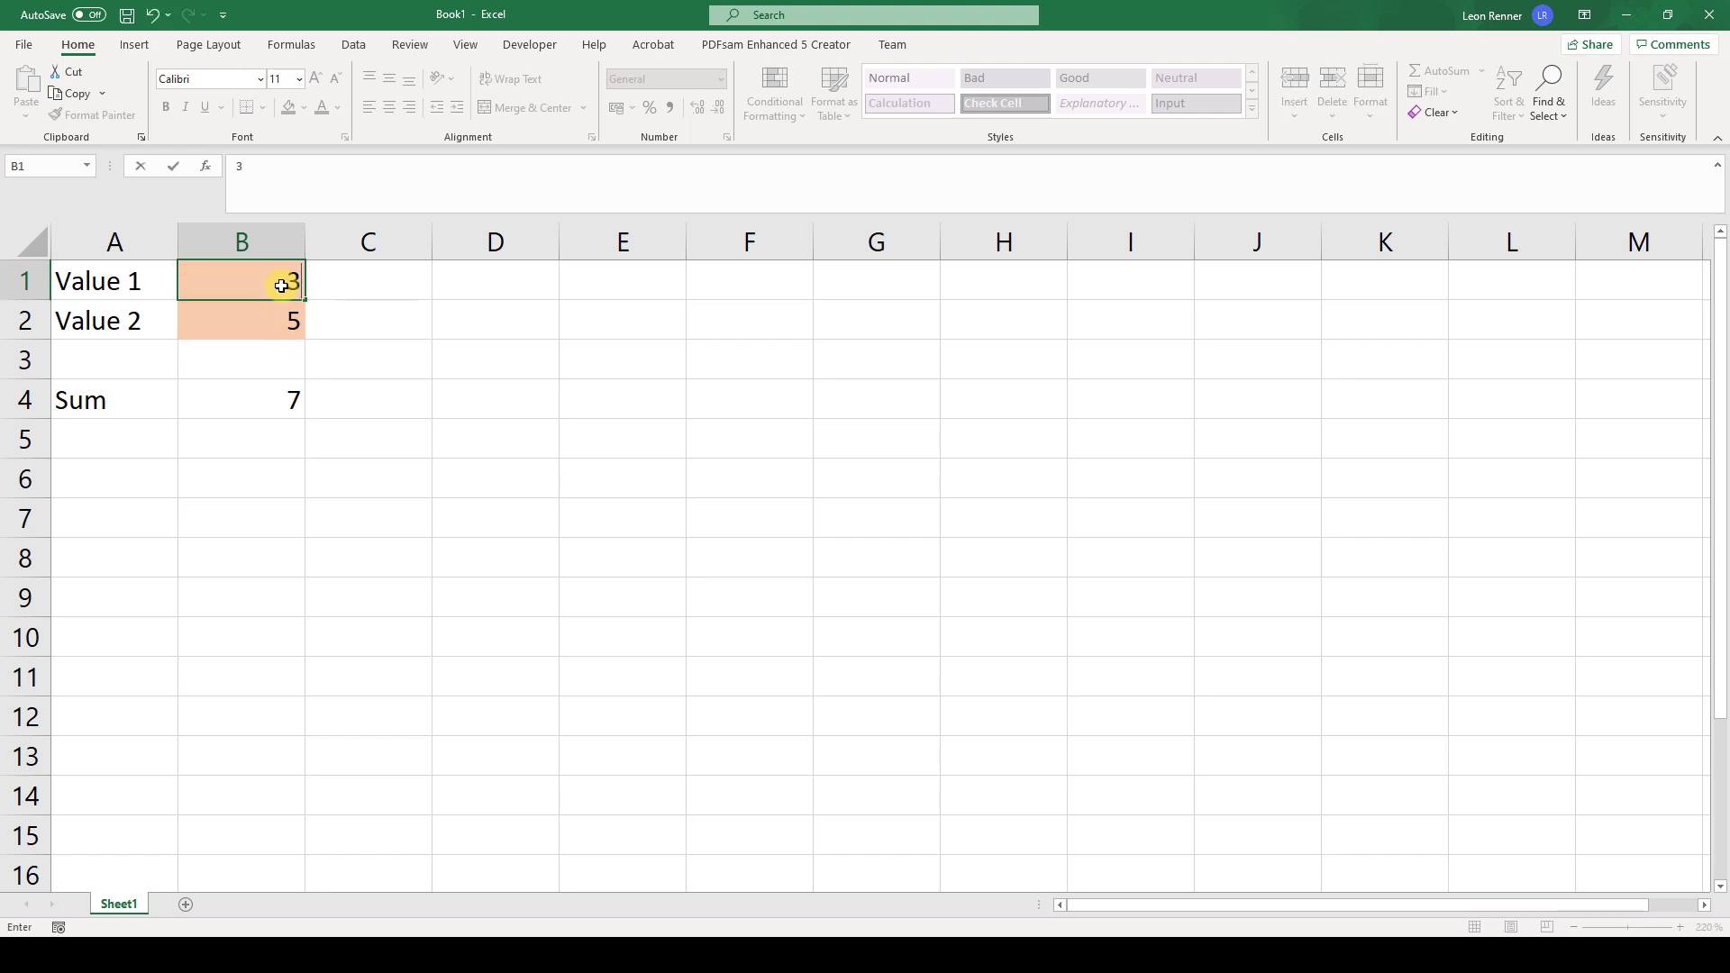
key("Return")
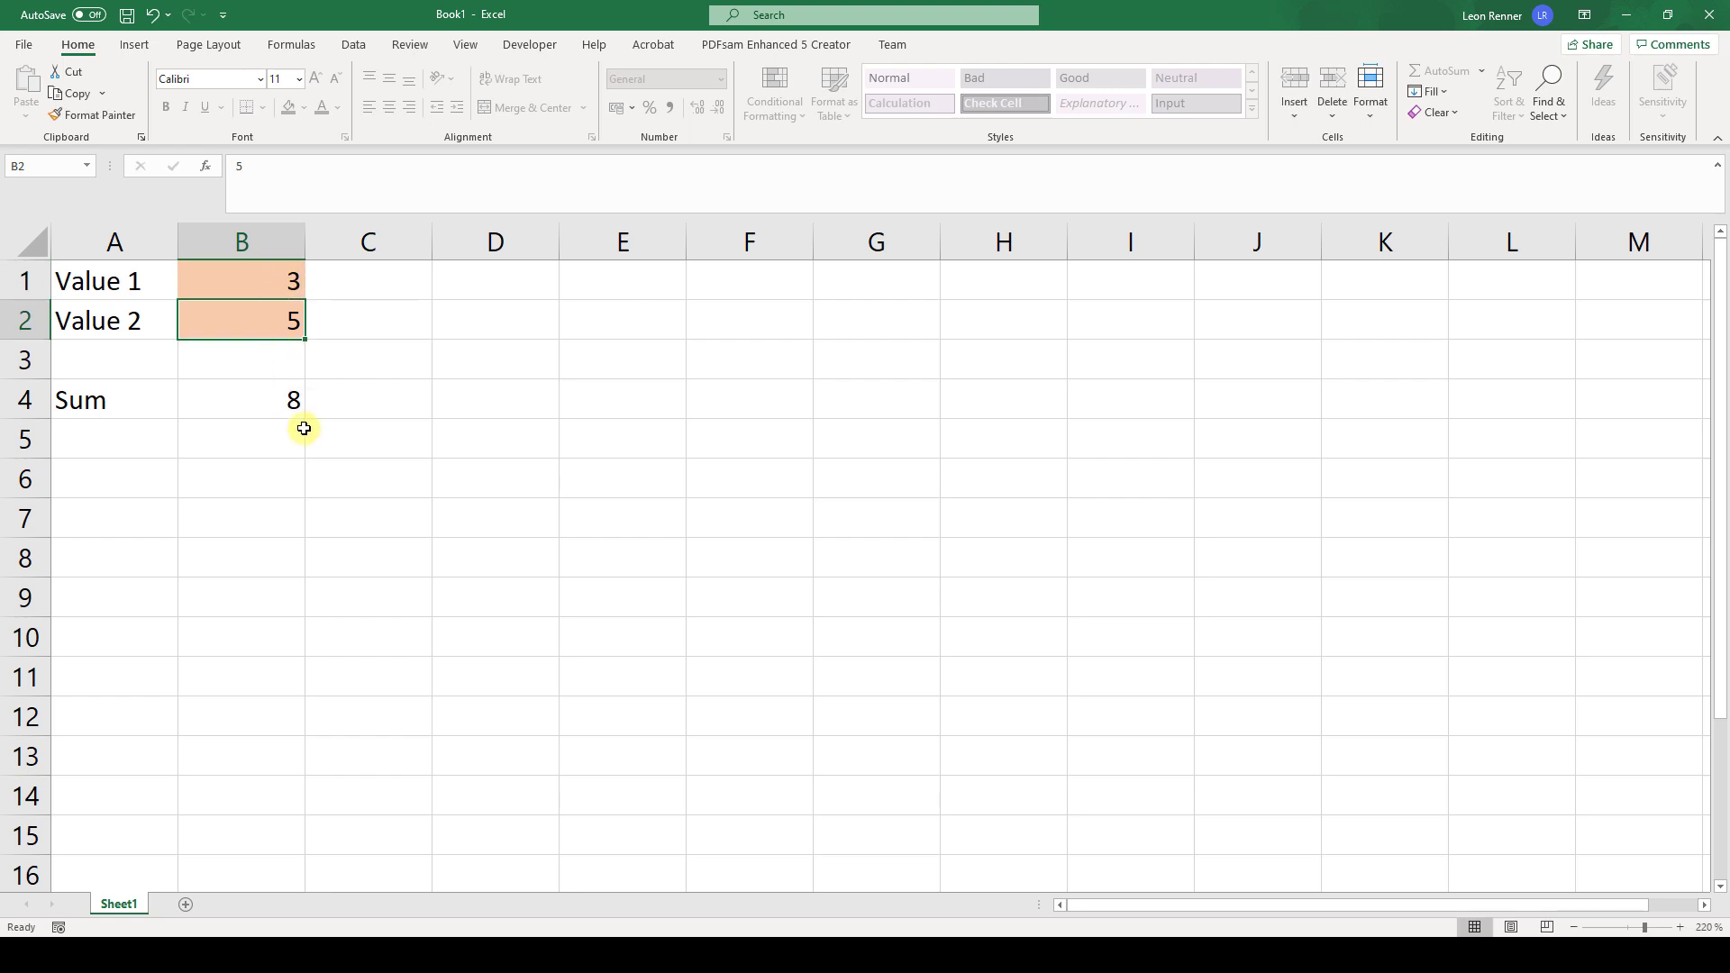